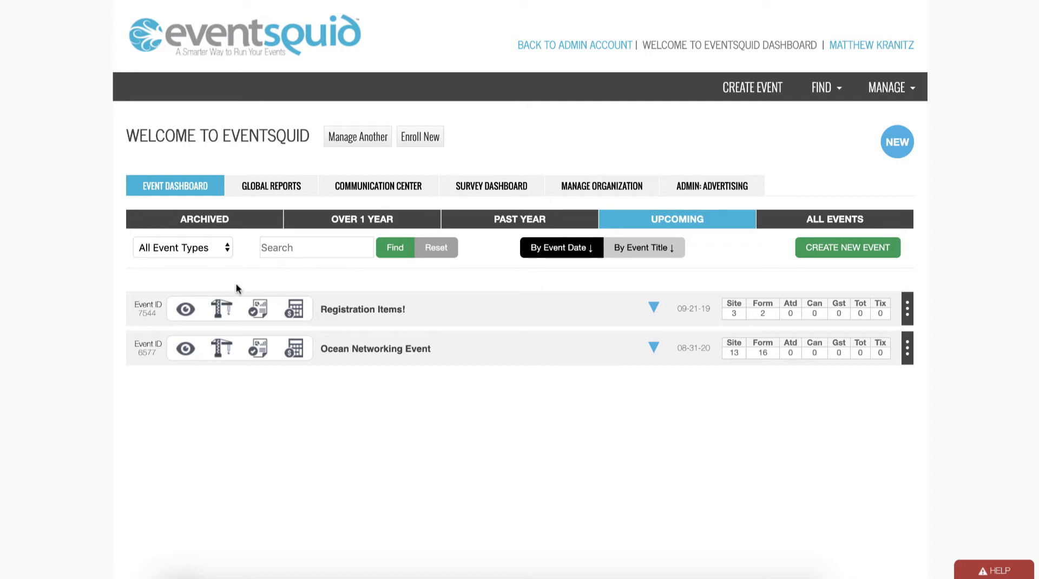
Open the Registration Items! event in the EventBuilder and display its list of enhanced registration items.
left_click(222, 308)
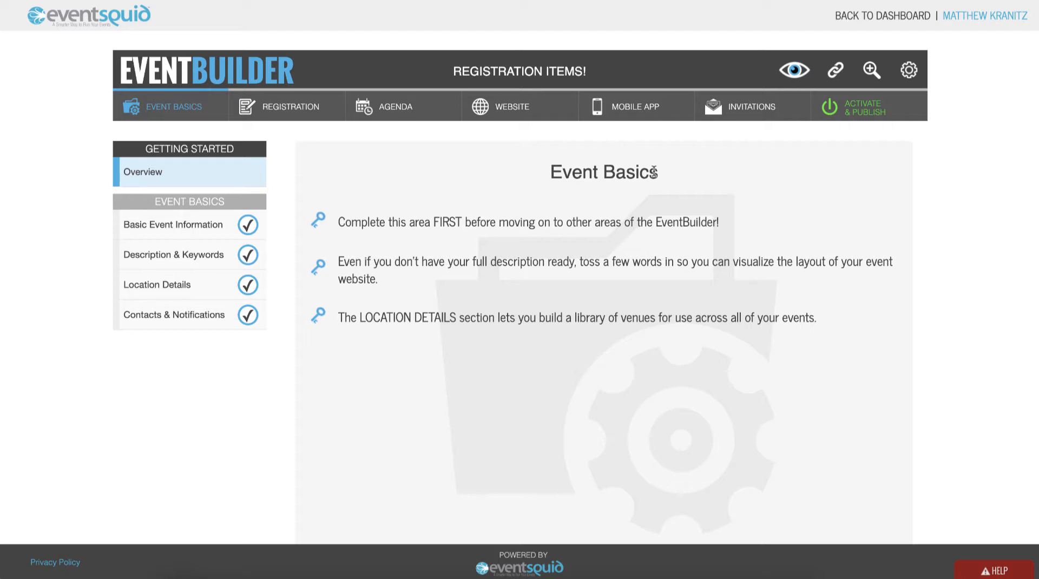
left_click(312, 110)
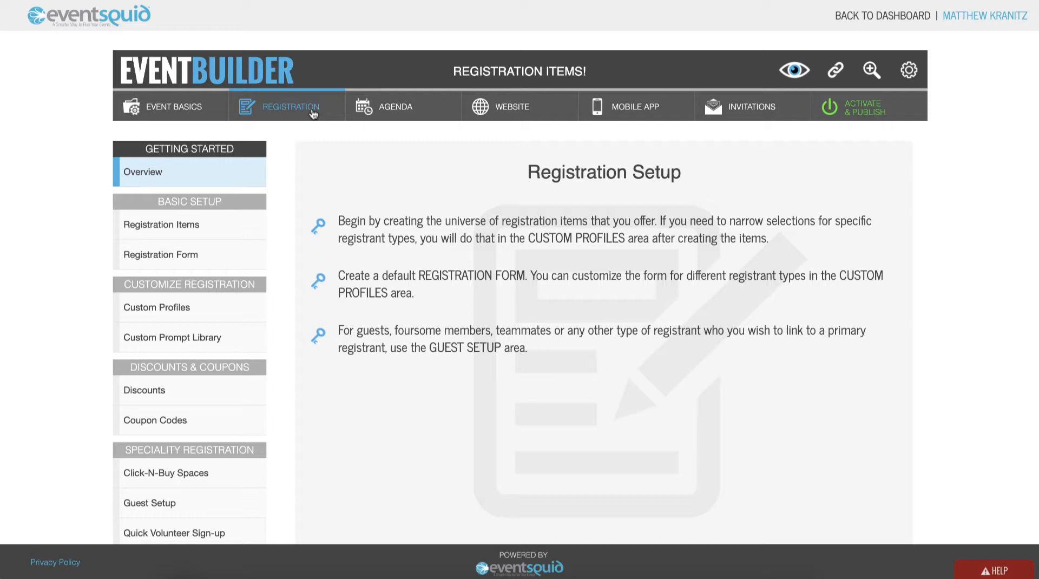
left_click(225, 225)
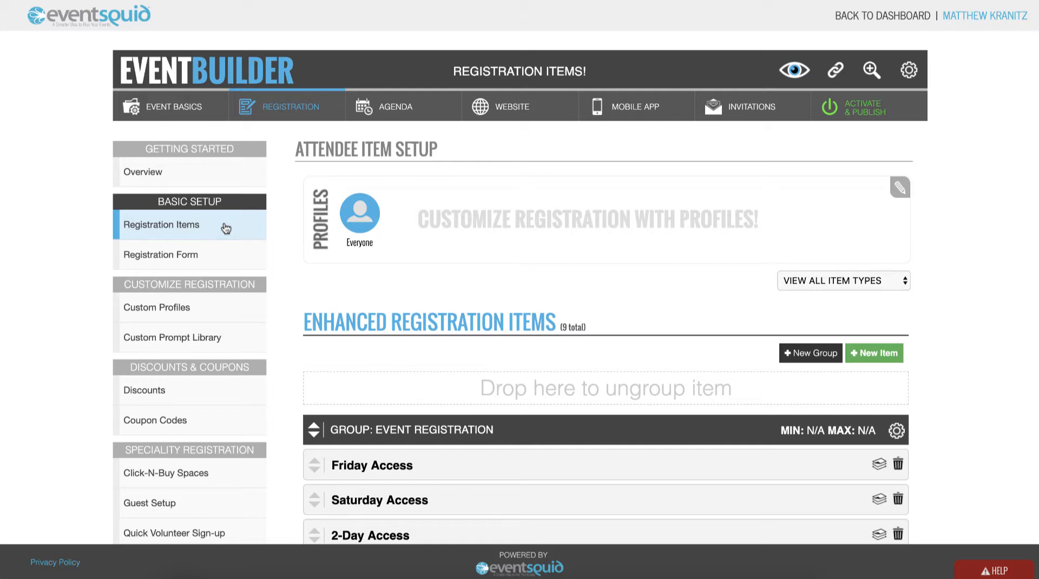
scroll(225, 227, "down", 7)
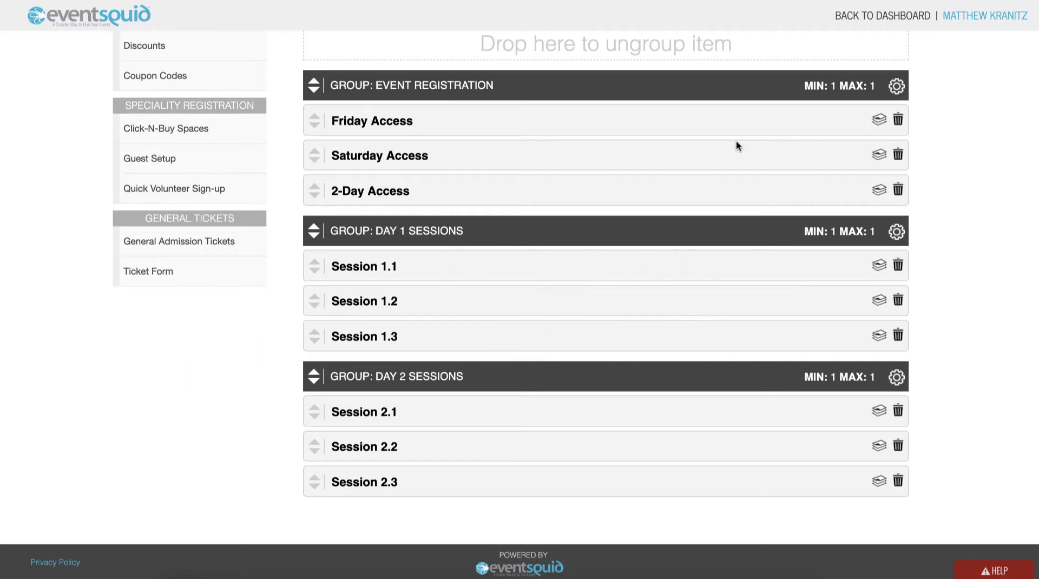
Review the minimum and maximum selection limits in the Event Registration group's settings.
scroll(589, 219, "up", 2)
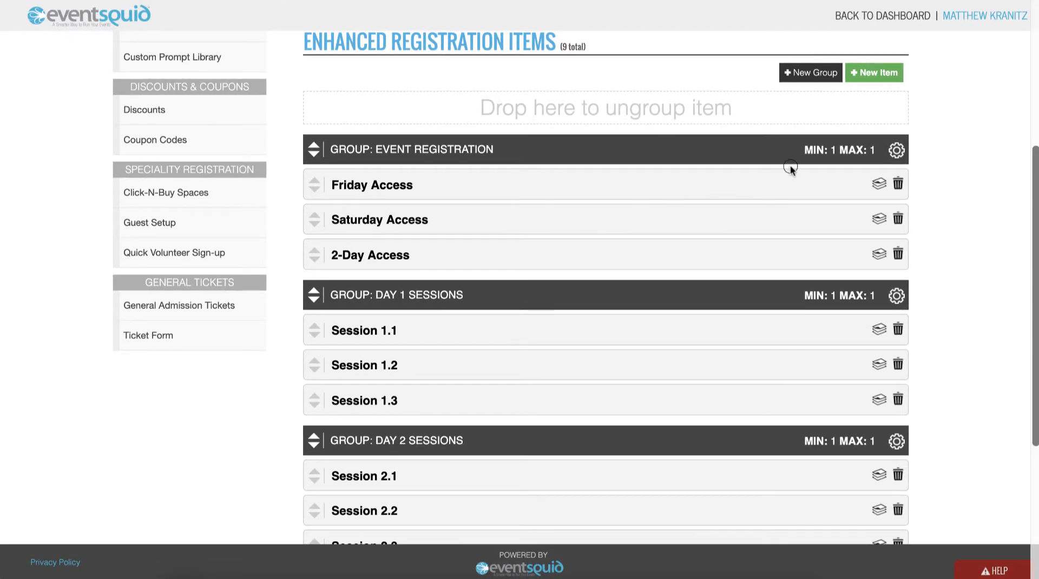
left_click(897, 151)
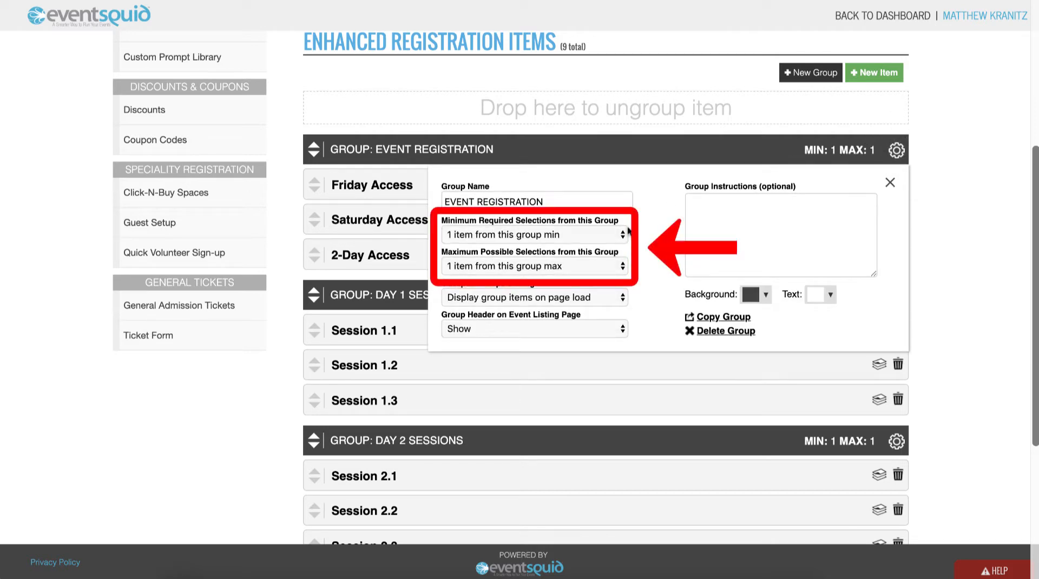
left_click(890, 183)
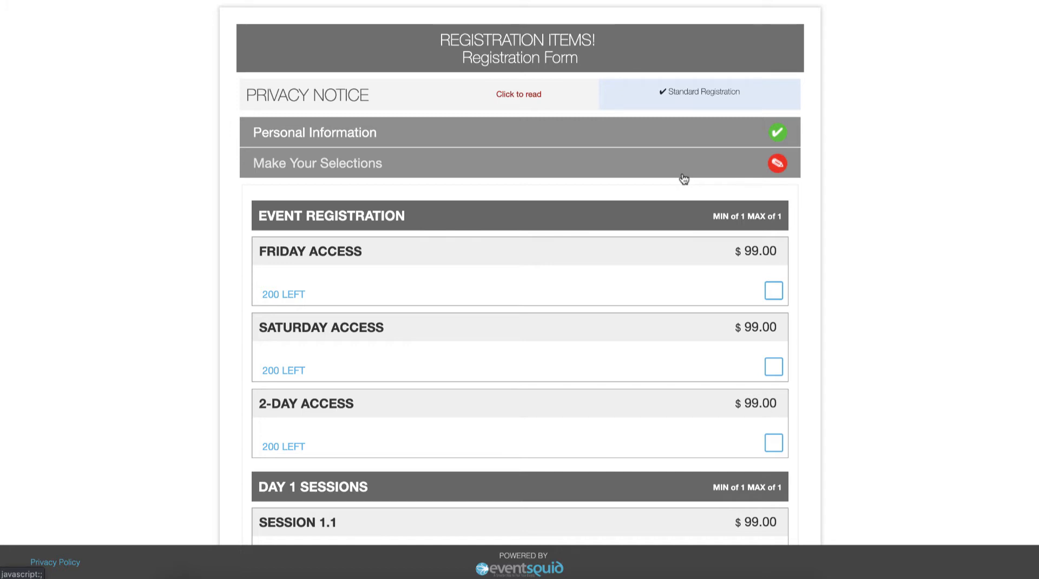
Select Friday Access, Session 1.1 and Session 2.2 on the event's registration form.
left_click(773, 291)
scroll(703, 375, "down", 2)
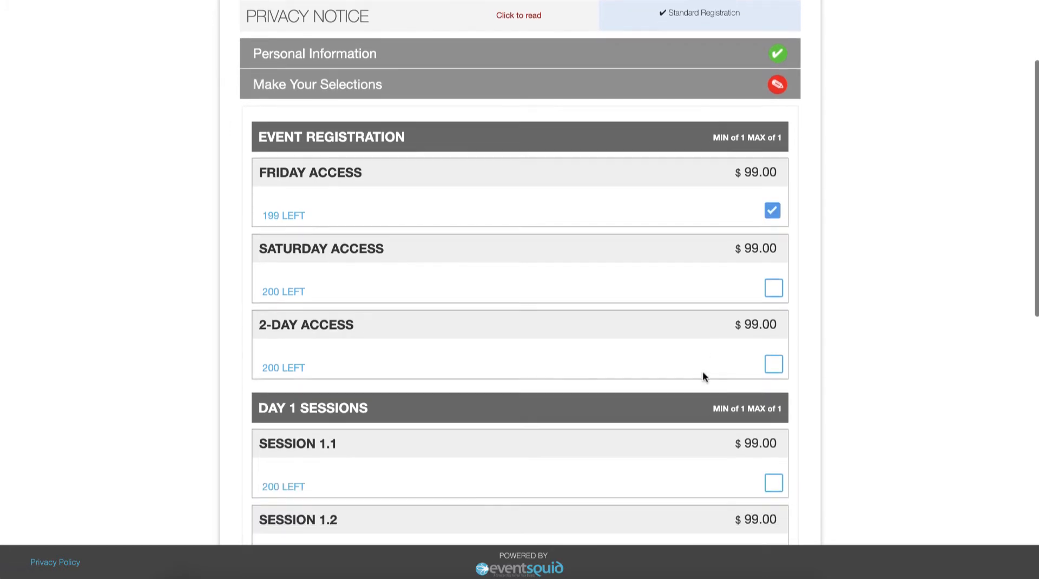
scroll(702, 371, "down", 2)
left_click(773, 399)
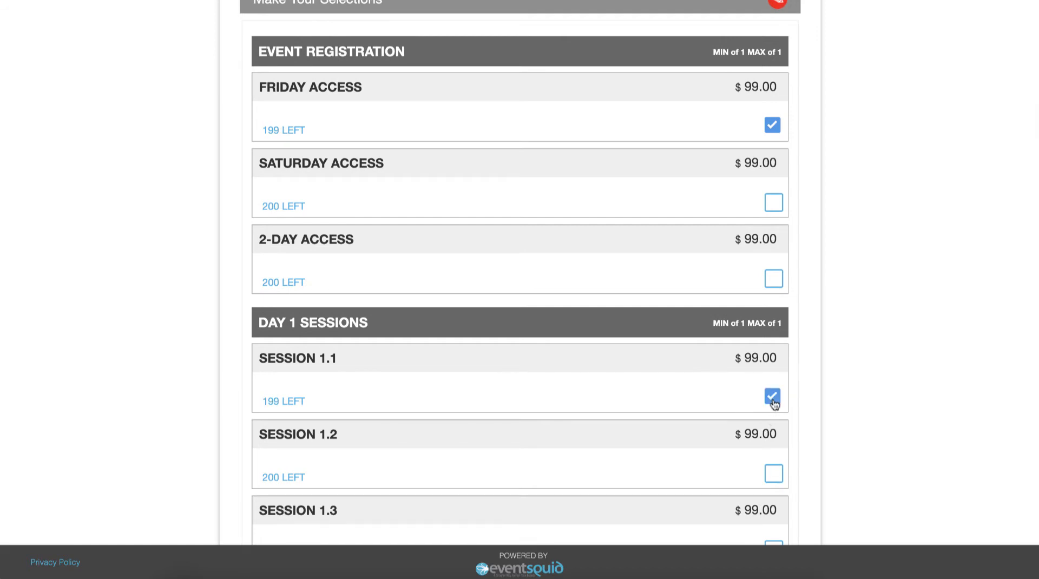
scroll(774, 403, "down", 7)
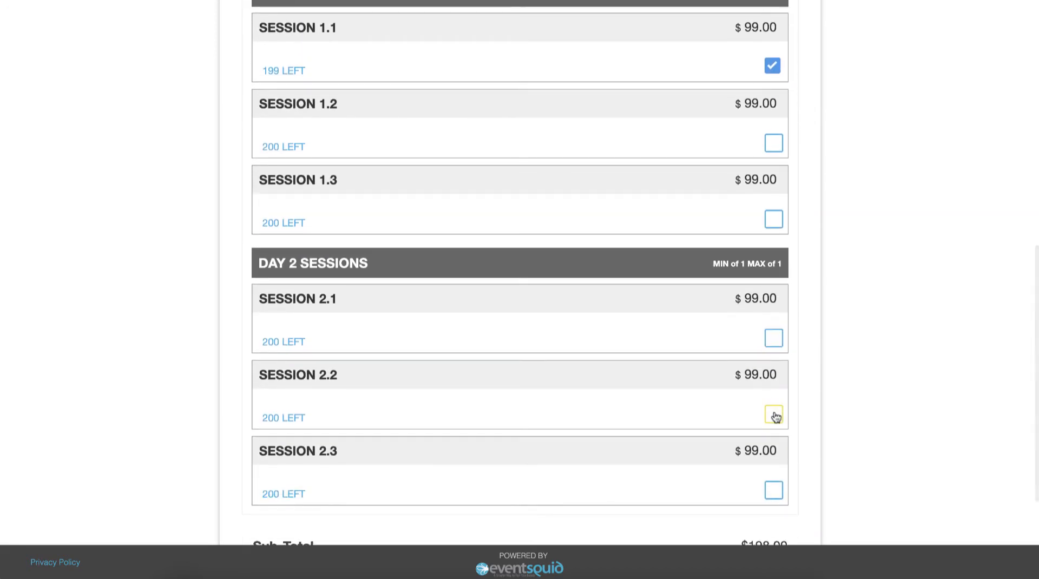
left_click(774, 415)
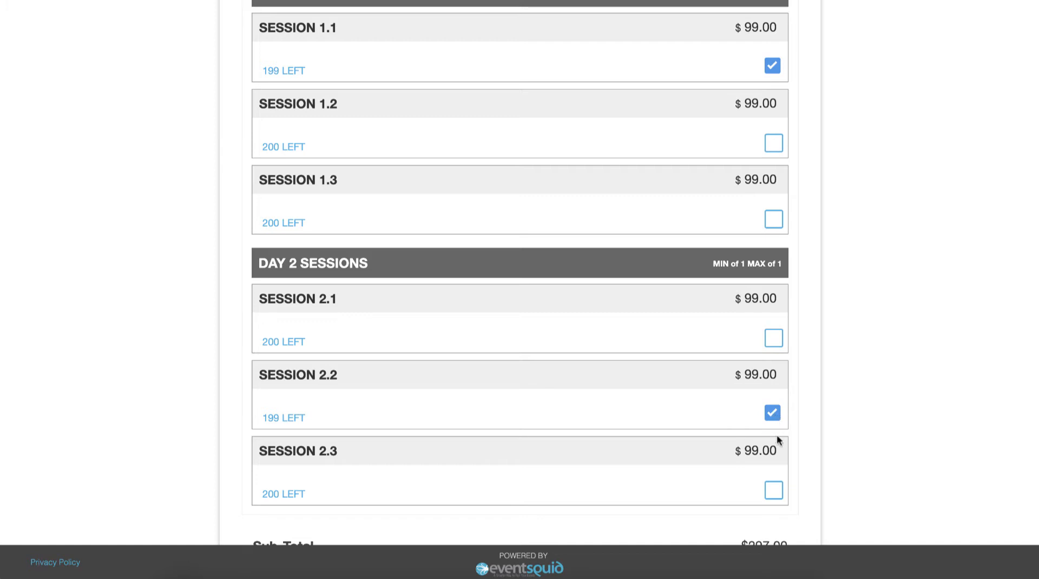
Also select Session 2.3 in the Day 2 group and try to confirm the form's selections.
left_click(775, 490)
scroll(686, 458, "down", 2)
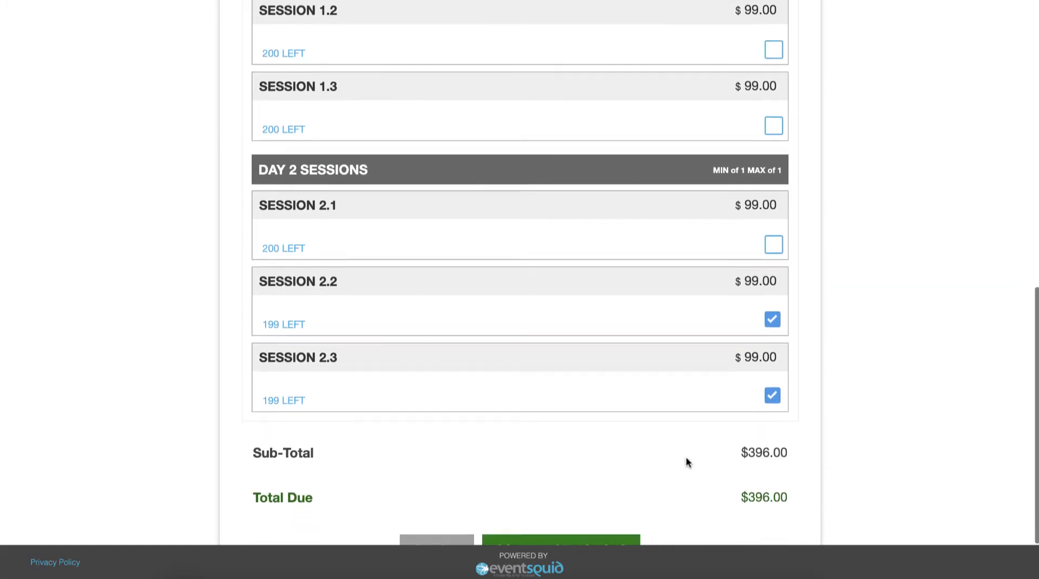
scroll(686, 462, "down", 2)
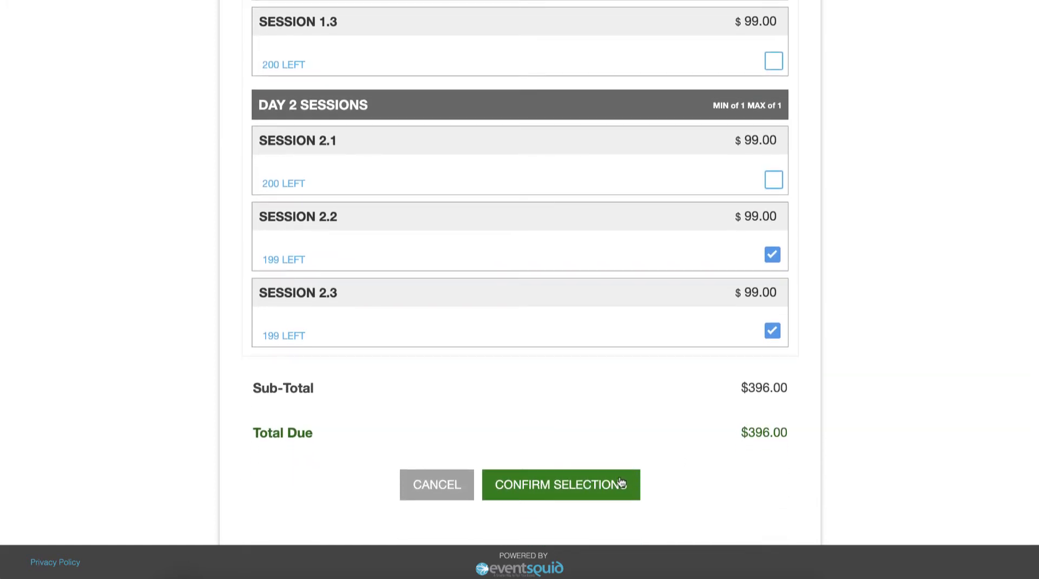
left_click(621, 483)
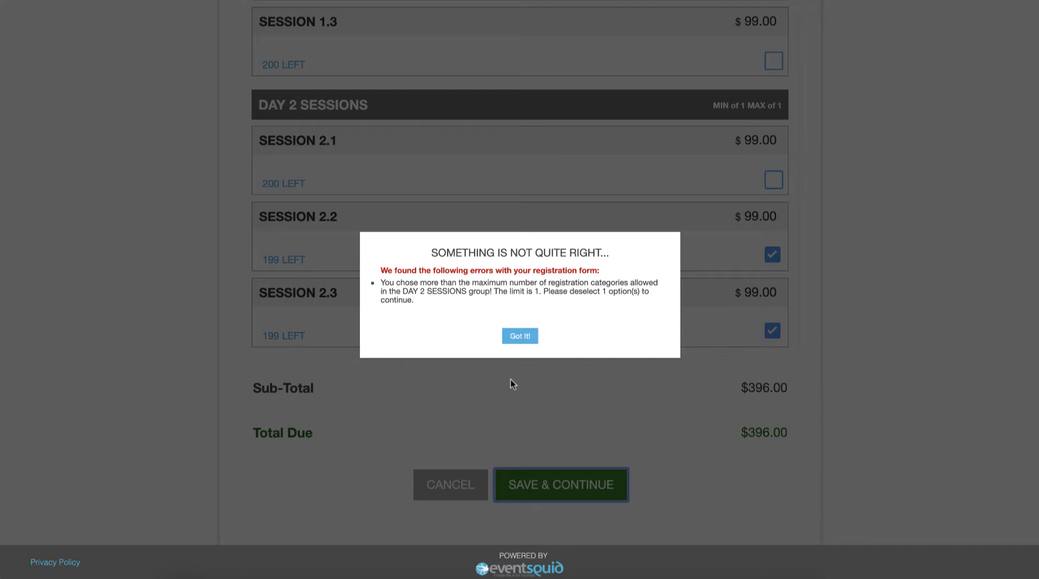
left_click(516, 338)
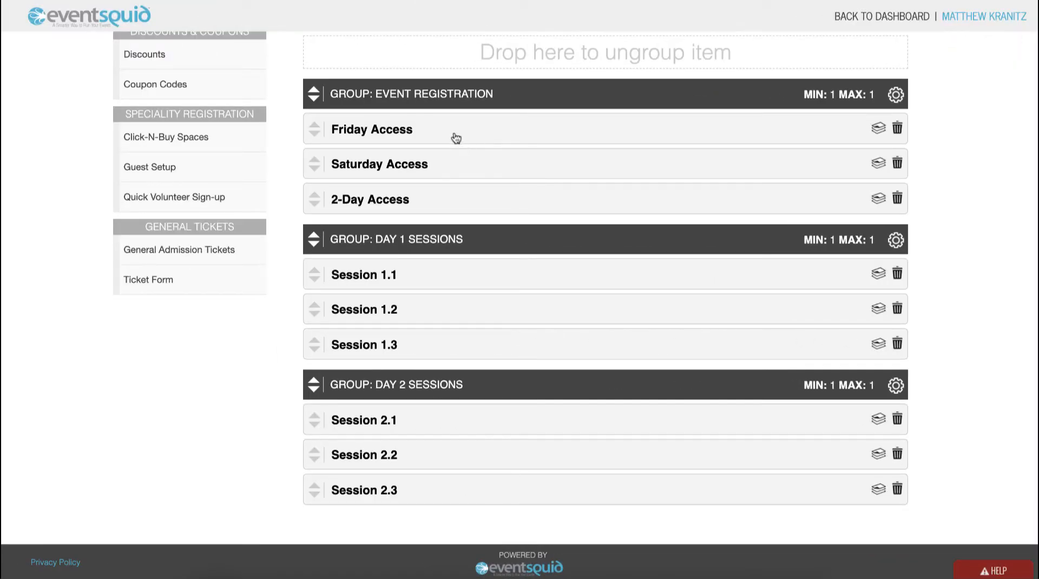
Set the Friday Access item to exclude Saturday Access and 2-Day Access when it is chosen.
left_click(453, 133)
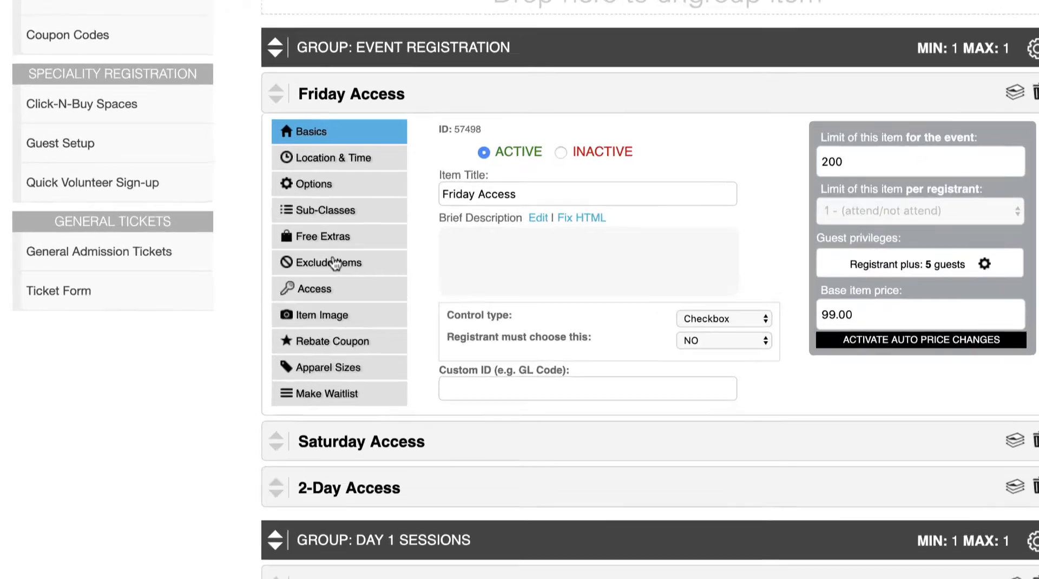
left_click(358, 257)
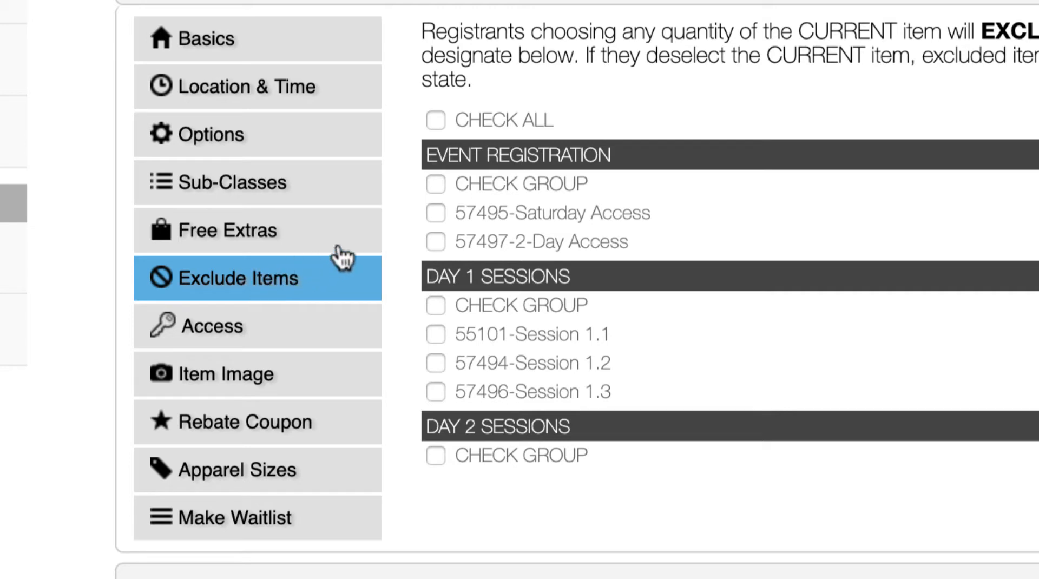
left_click(436, 213)
left_click(436, 235)
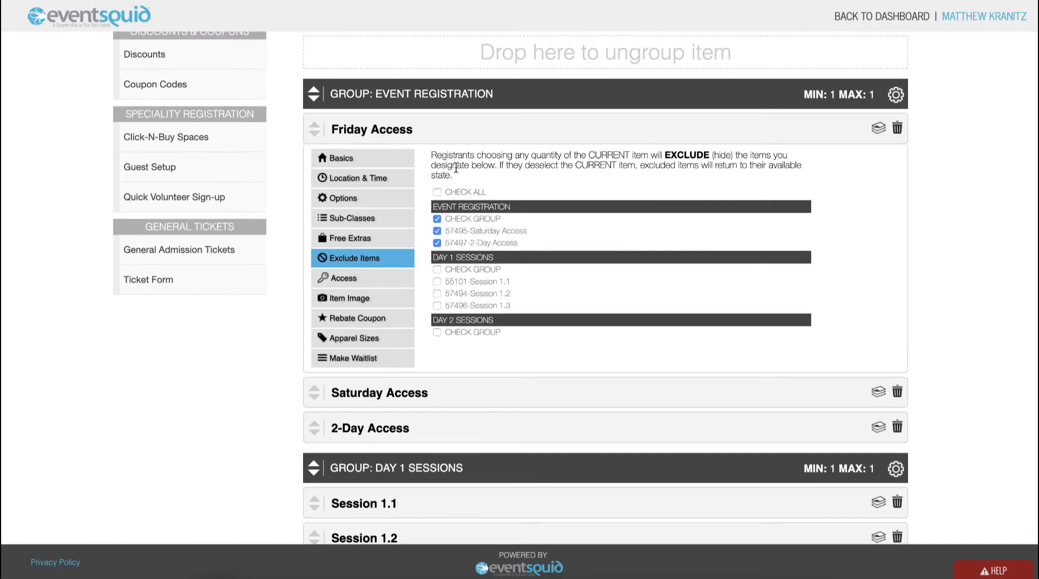
left_click(465, 125)
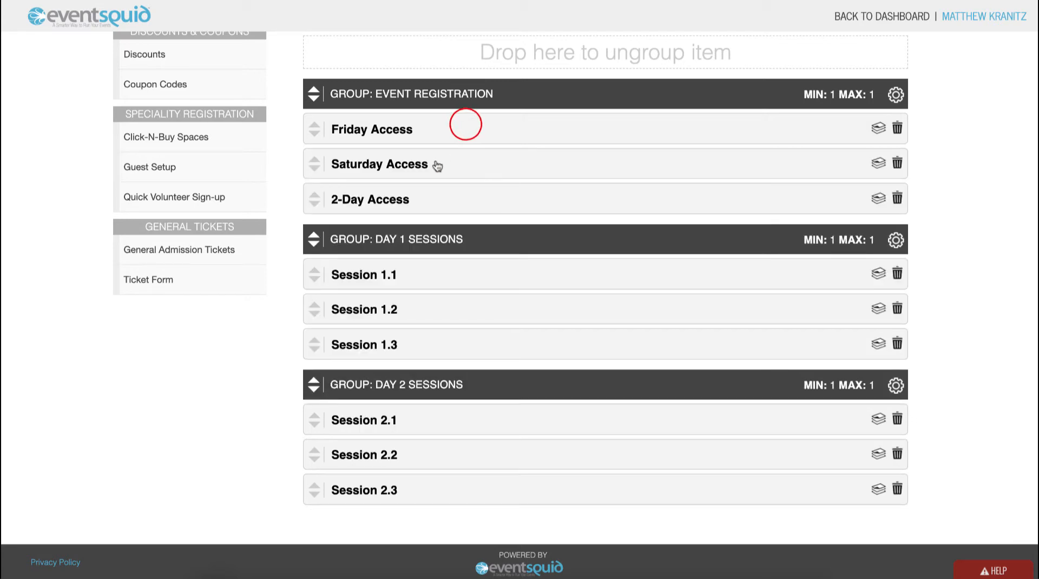
Set the Saturday Access item to exclude Friday Access and 2-Day Access when it is chosen.
left_click(436, 164)
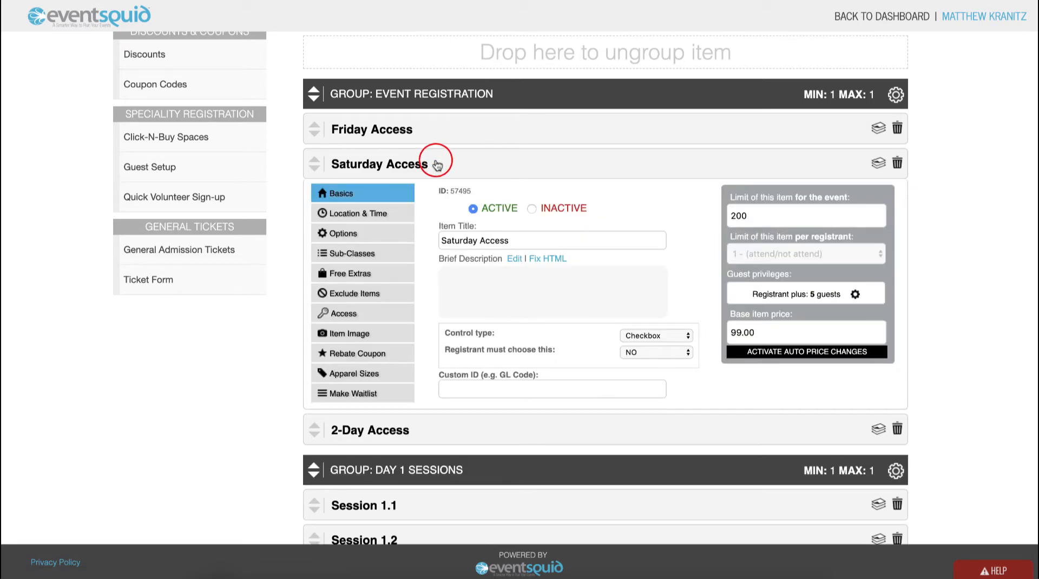
left_click(358, 292)
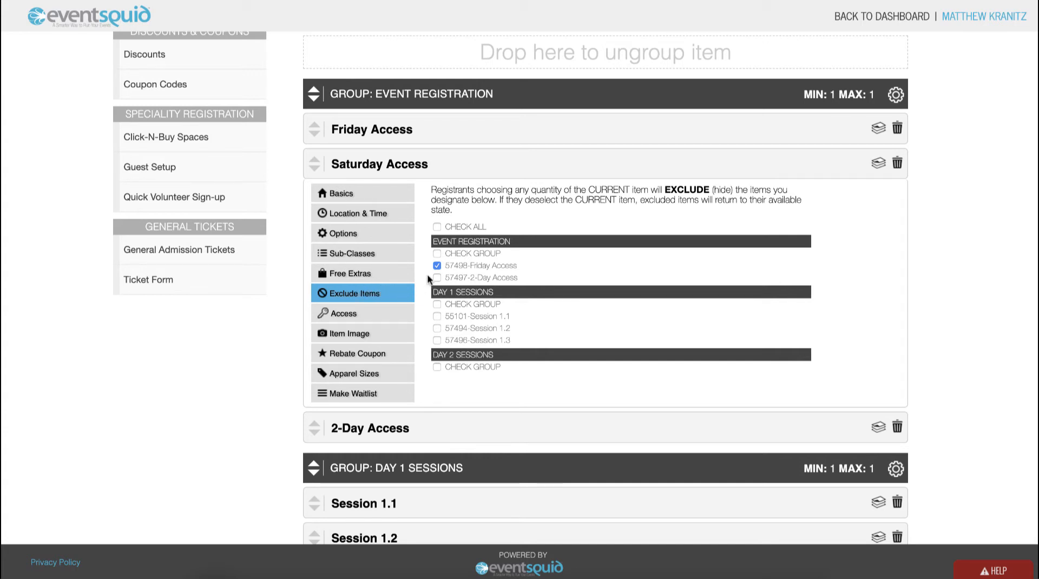
left_click(437, 252)
left_click(449, 165)
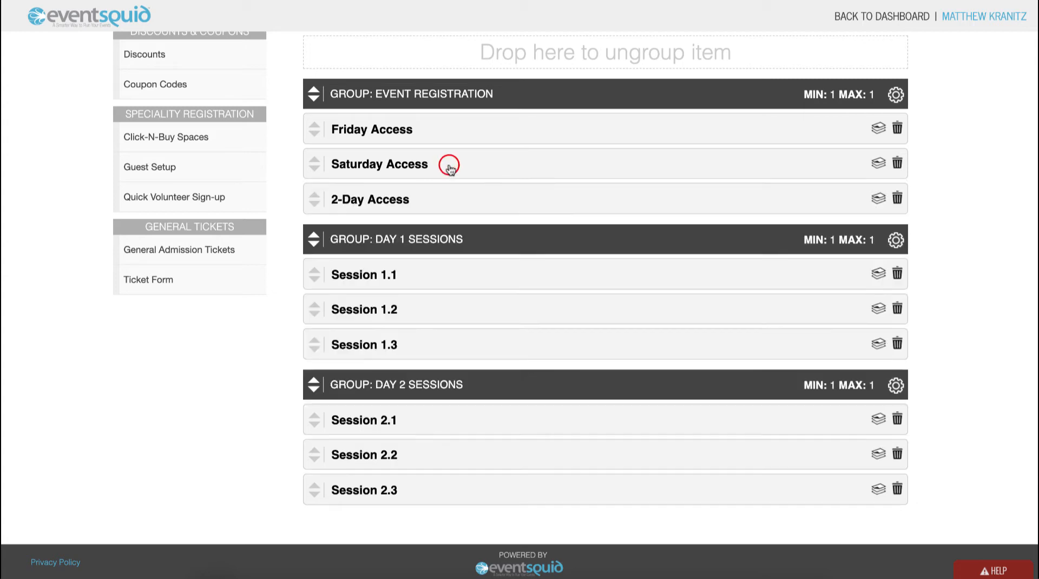
Set the 2-Day Access item to exclude Friday Access and Saturday Access when it is chosen.
left_click(393, 201)
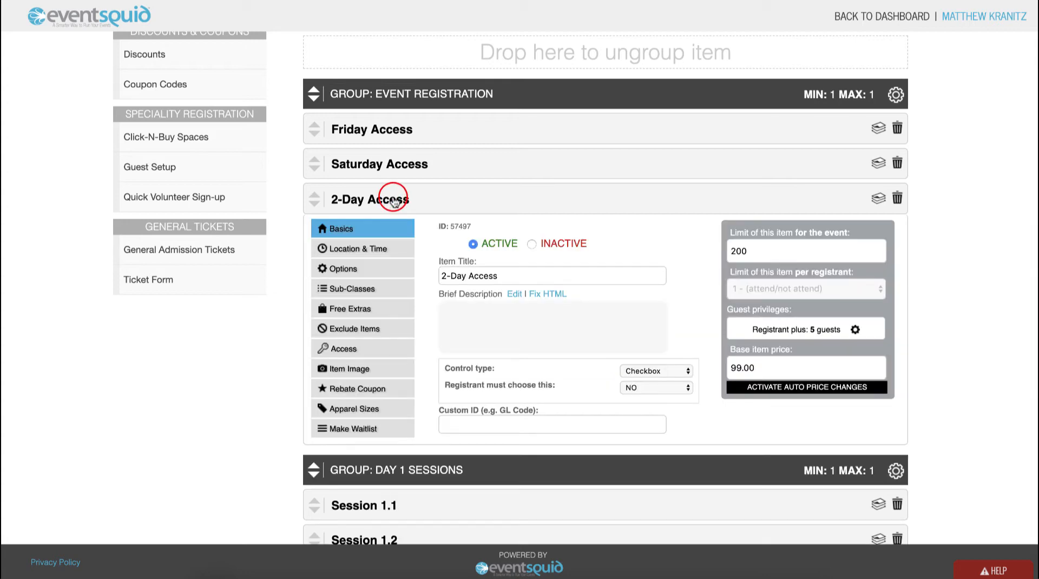
left_click(344, 329)
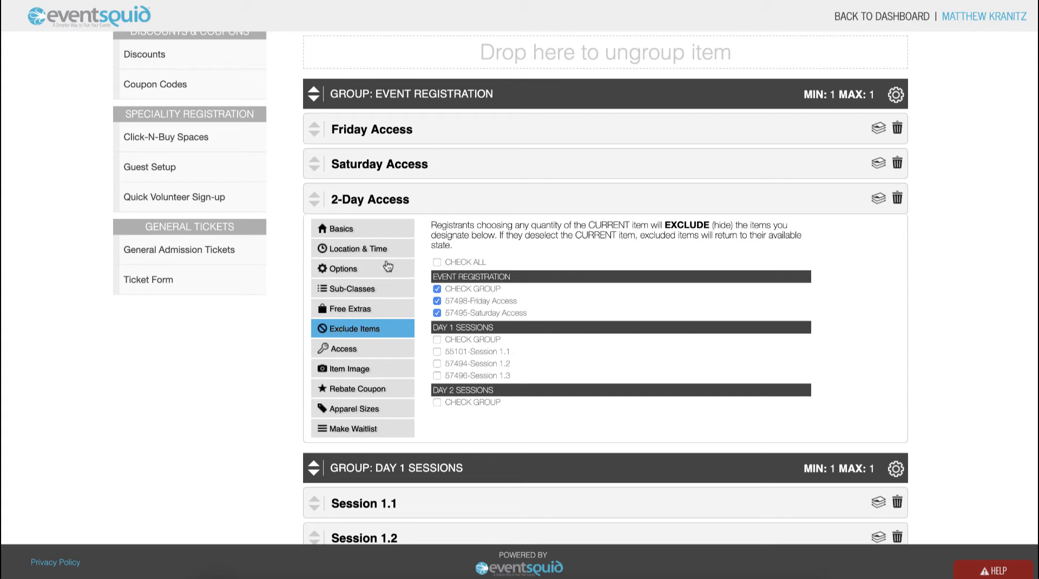
left_click(421, 203)
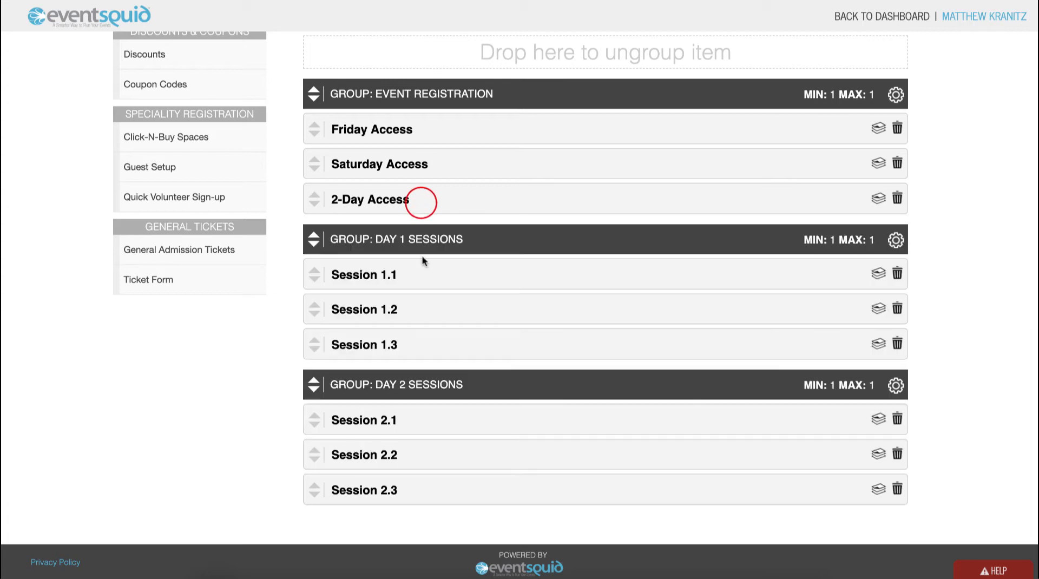
Set Session 1.1 to exclude the other items in the Day 1 Sessions group, Session 1.2 and Session 1.3.
scroll(421, 255, "down", 2)
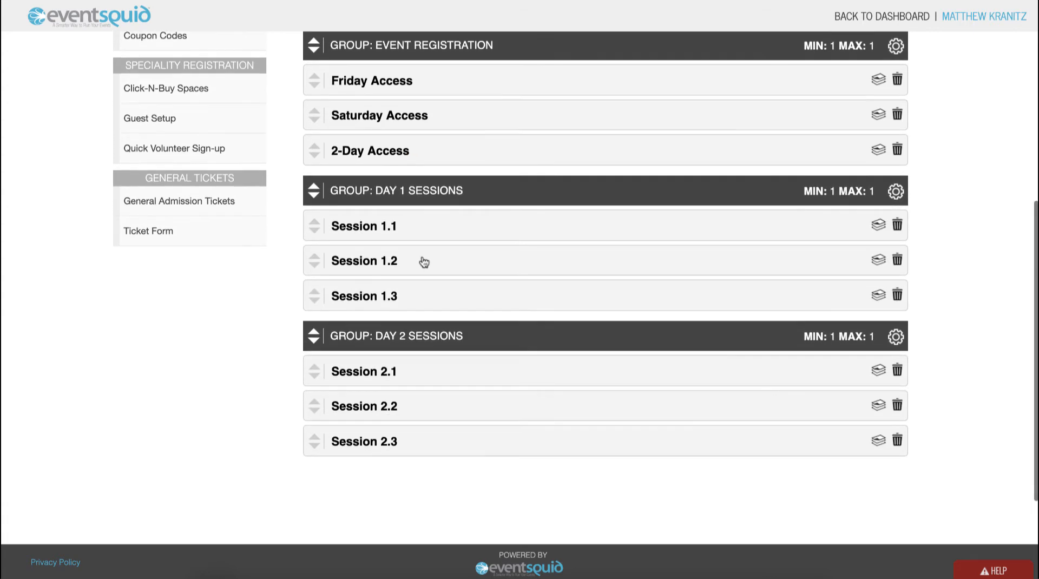
left_click(422, 228)
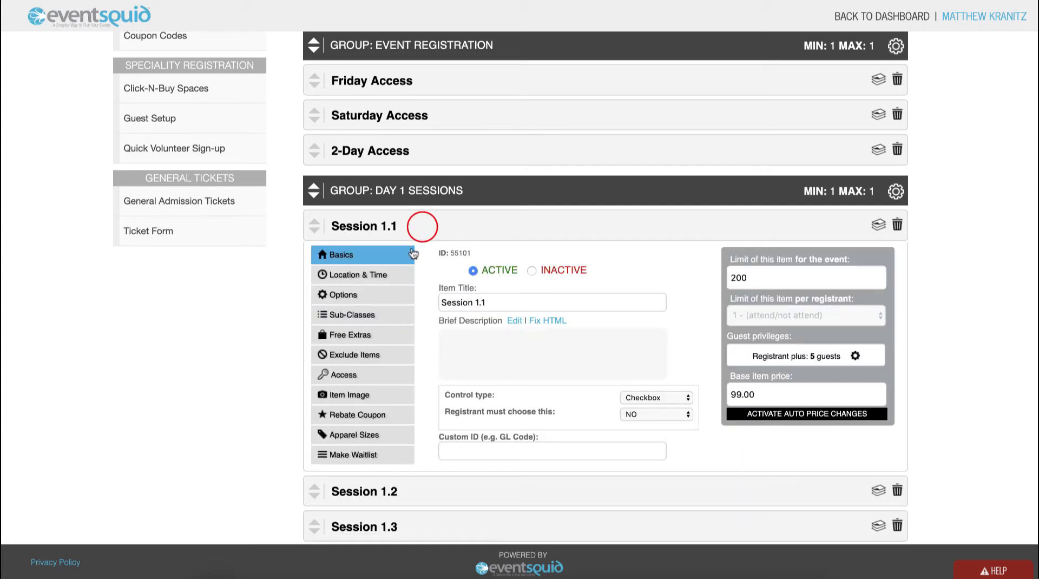
left_click(357, 353)
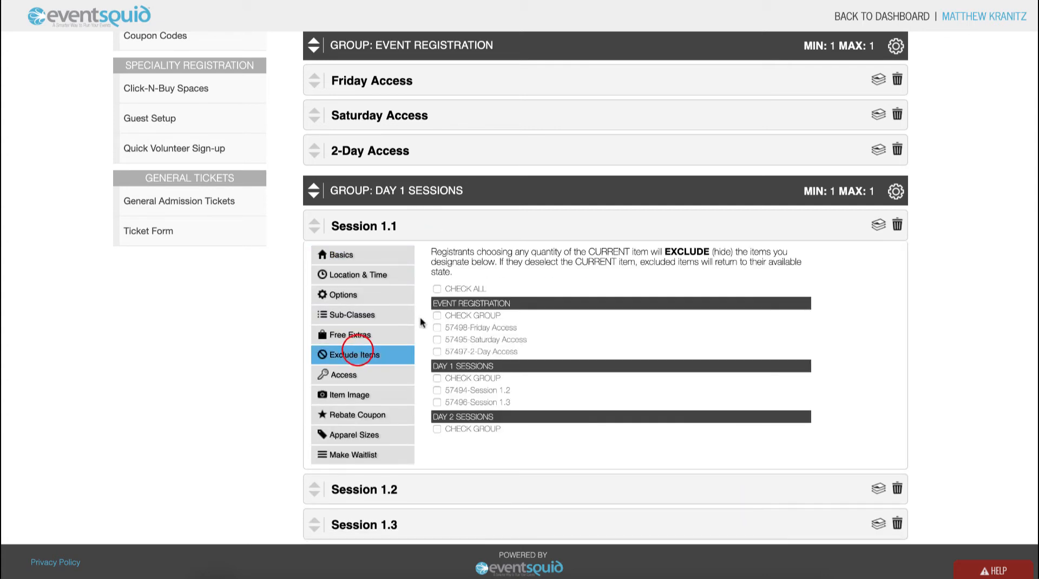
left_click(435, 379)
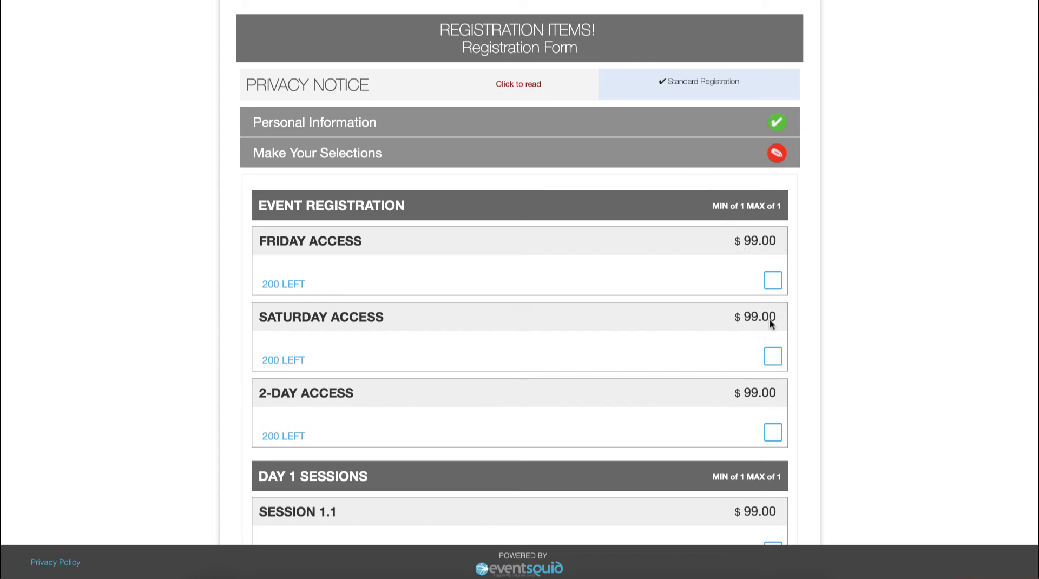
Test the exclusions on the registration form by selecting Saturday Access, Session 1.1 and Session 2.2.
left_click(774, 356)
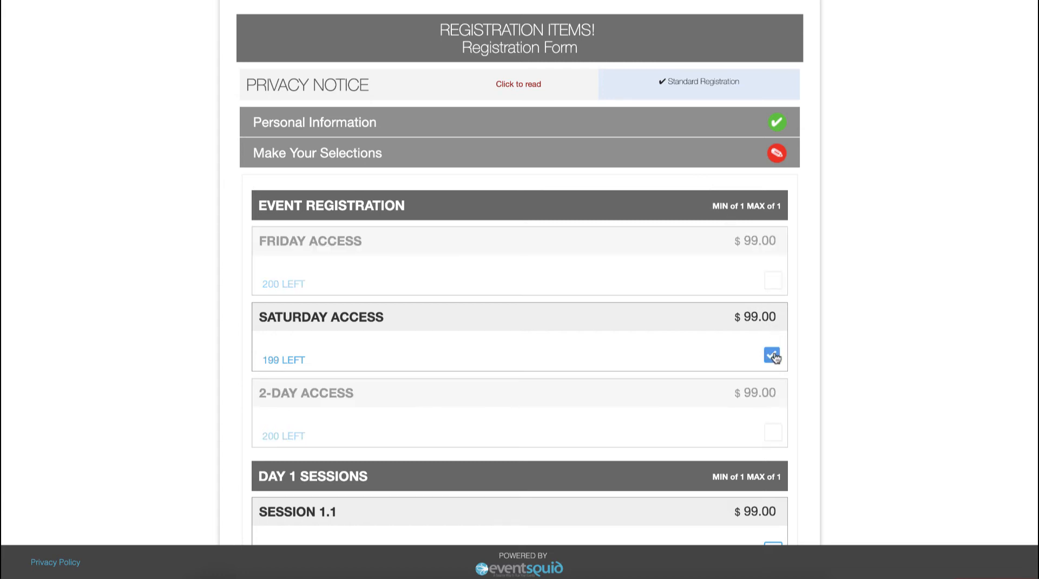
scroll(773, 357, "down", 3)
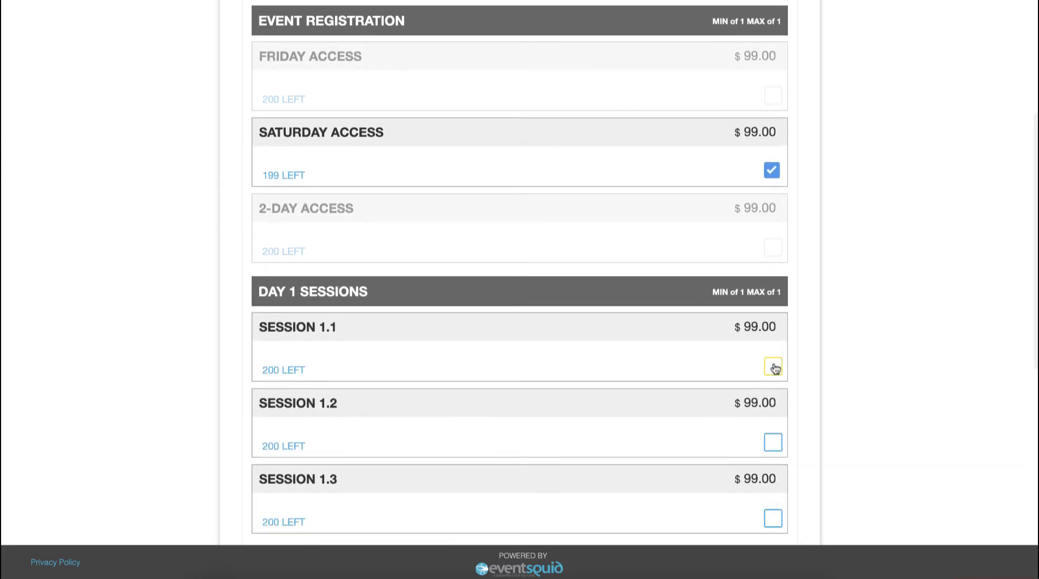
left_click(774, 366)
scroll(774, 367, "down", 3)
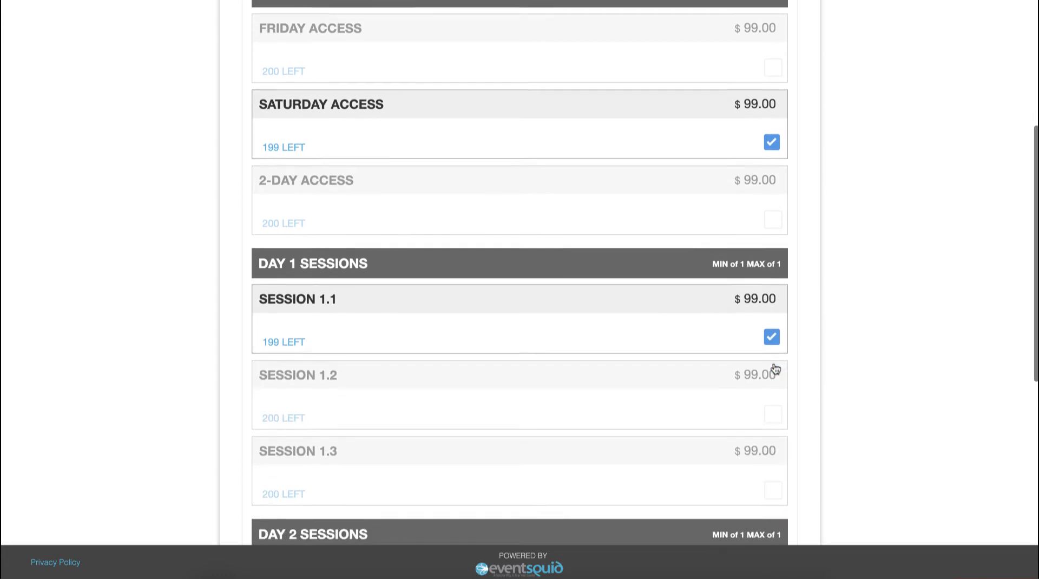
scroll(773, 367, "down", 2)
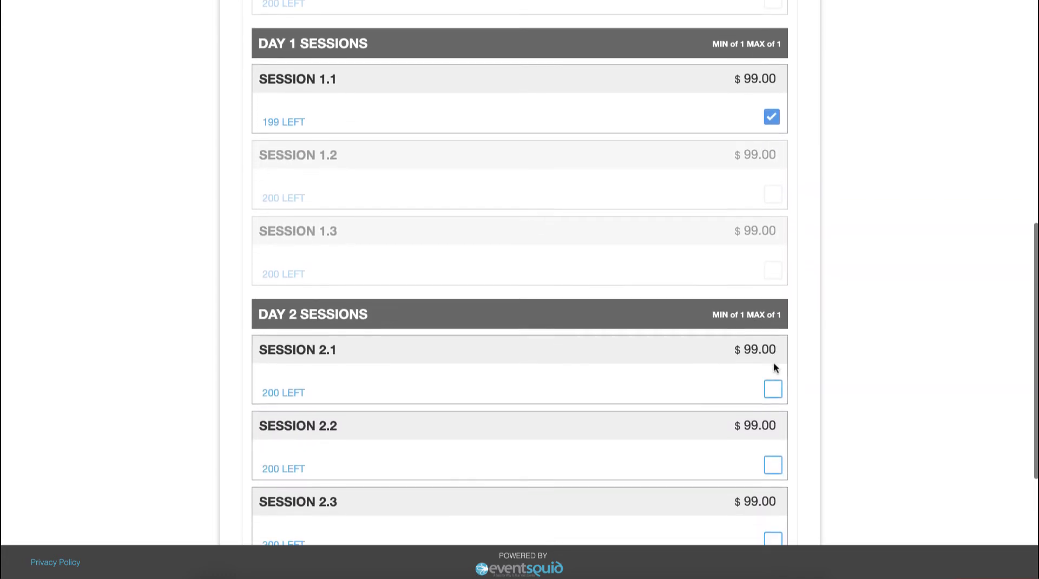
left_click(773, 452)
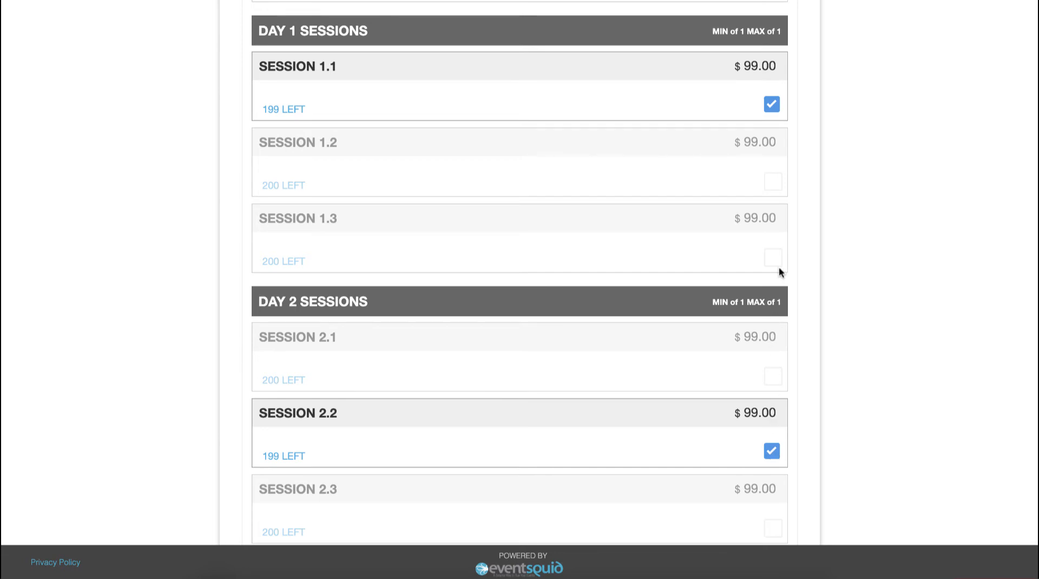
scroll(780, 268, "up", 2)
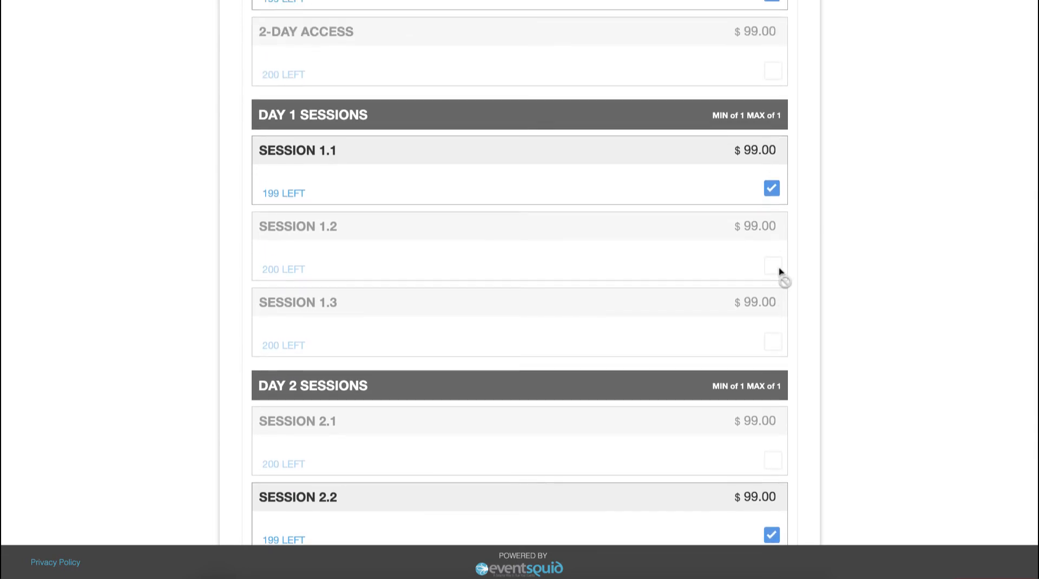
Change the Day 1 Sessions choice on the registration form from Session 1.1 to Session 1.3 to test the exclusions.
left_click(773, 190)
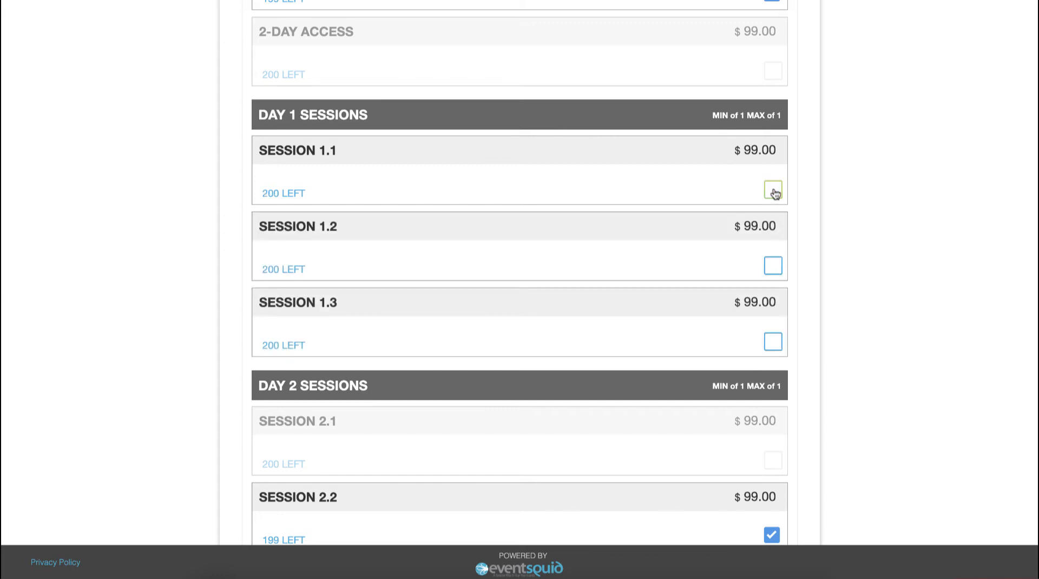
left_click(778, 351)
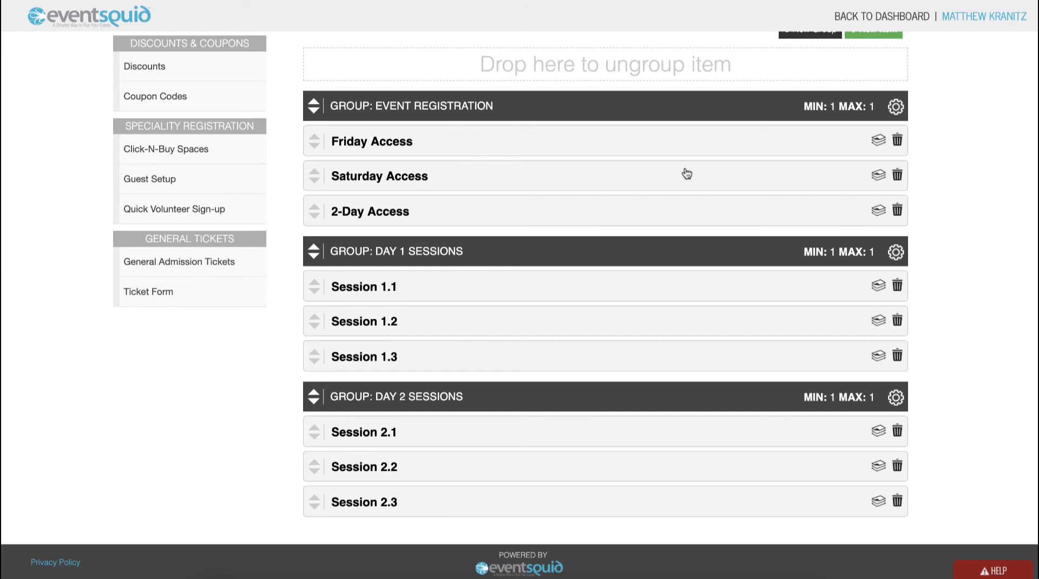
Set the Friday Access item to also exclude the whole Day 2 Sessions group, Sessions 2.1, 2.2 and 2.3.
left_click(407, 144)
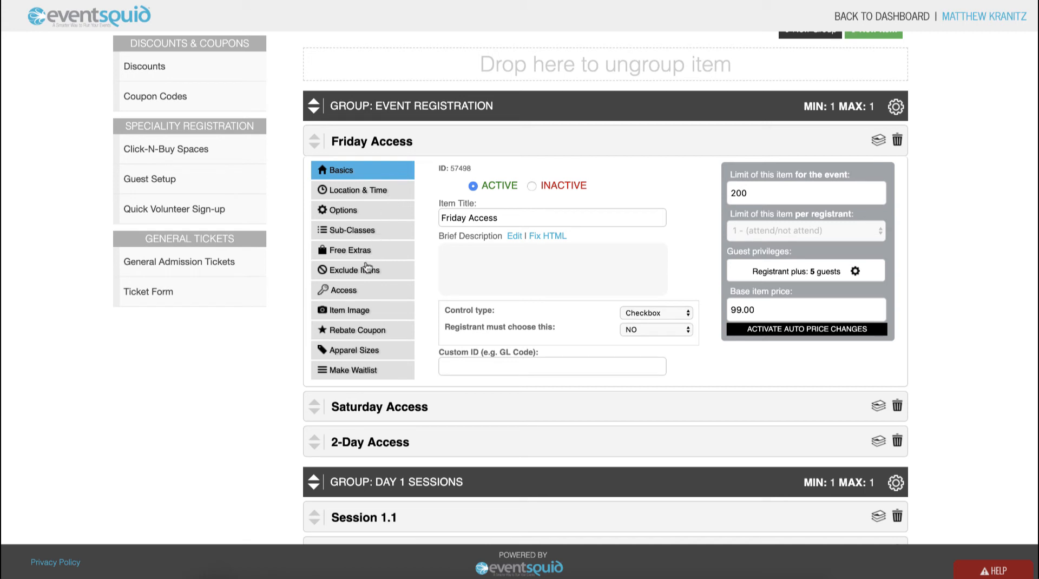
left_click(366, 269)
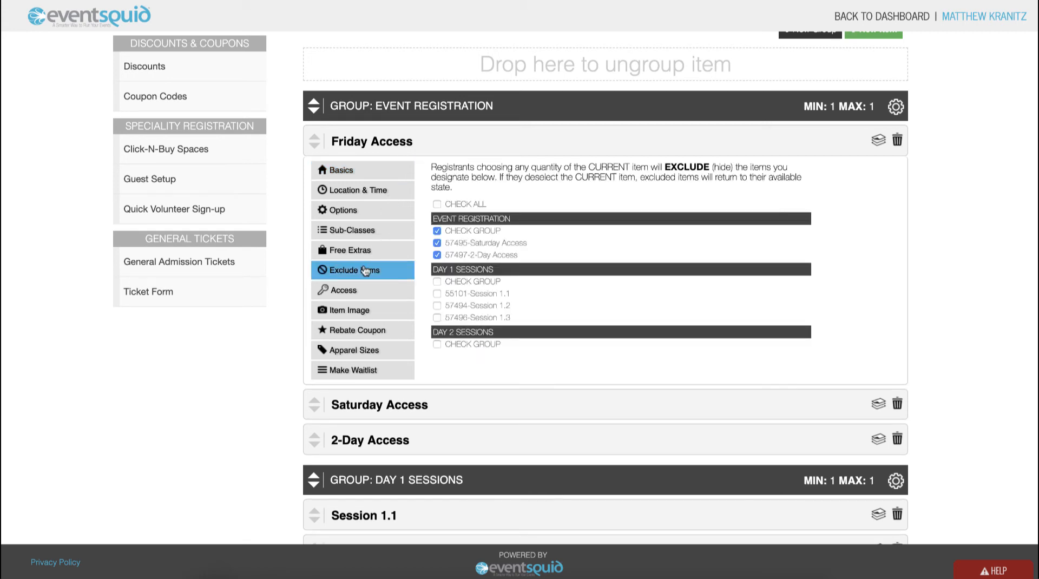
scroll(465, 283, "down", 1)
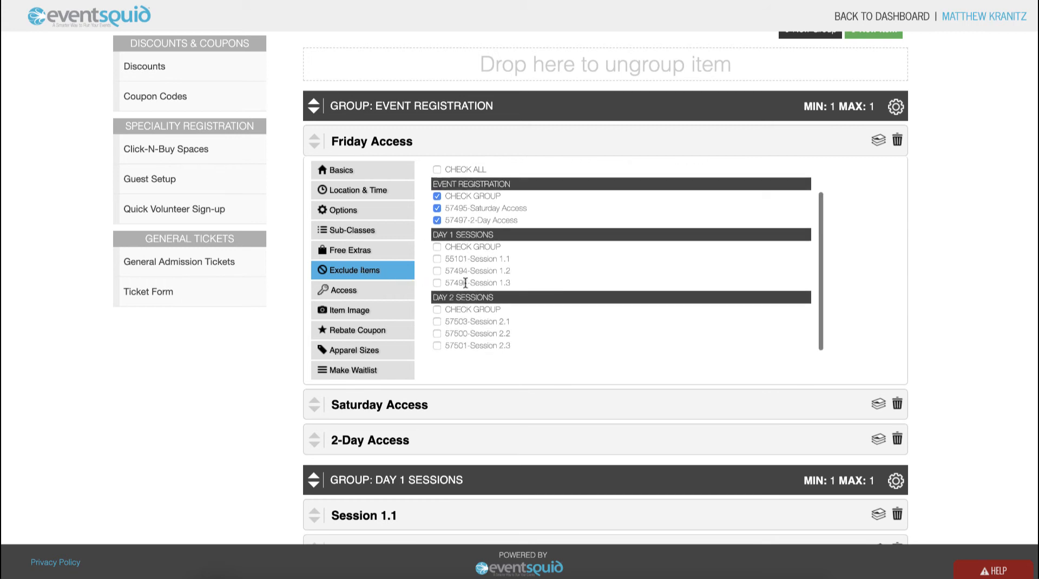
left_click(437, 309)
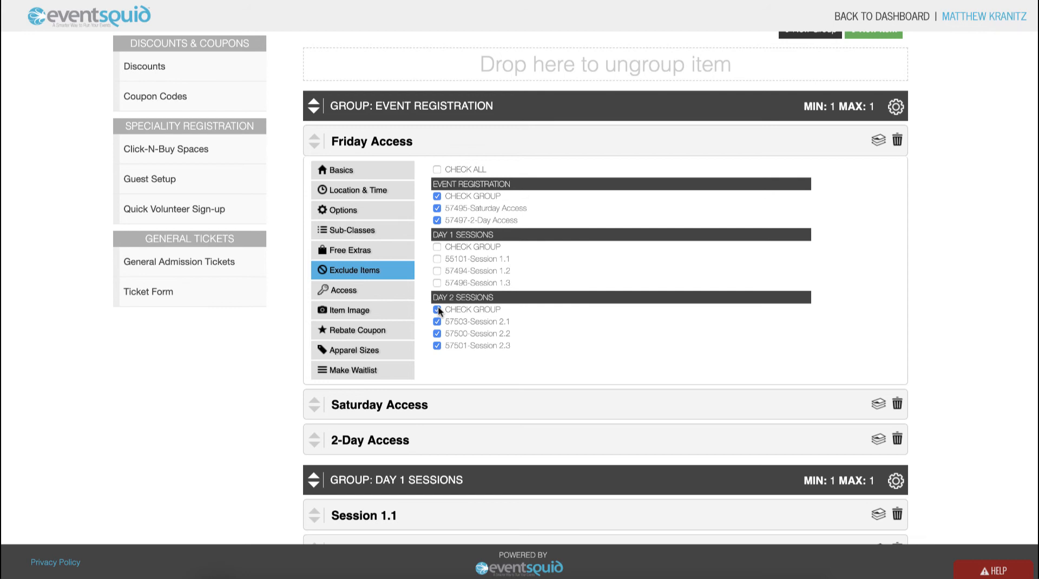
left_click(421, 150)
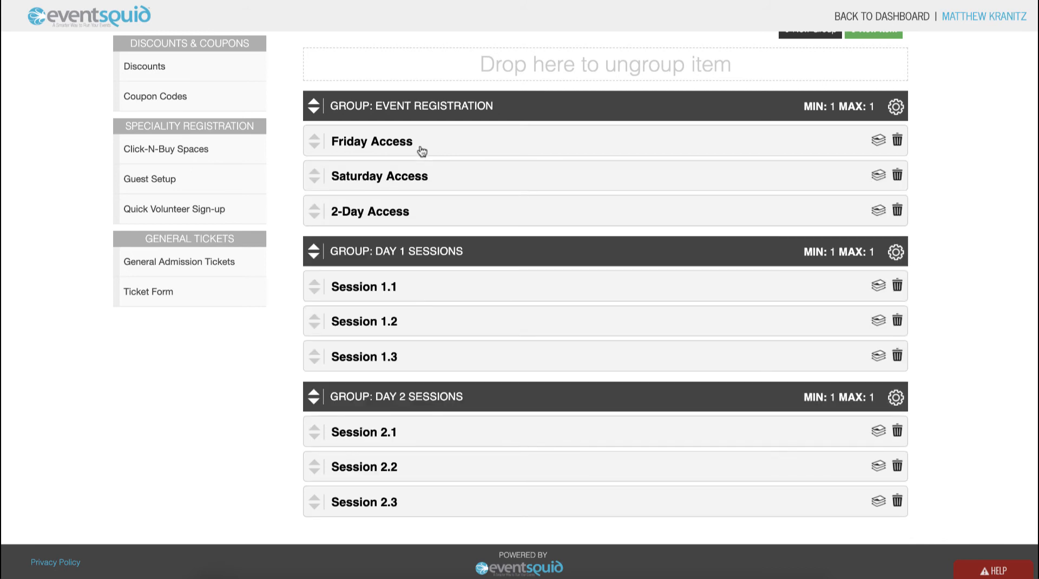
Set the Saturday Access item to also exclude the whole Day 1 Sessions group, Sessions 1.1, 1.2 and 1.3.
left_click(410, 185)
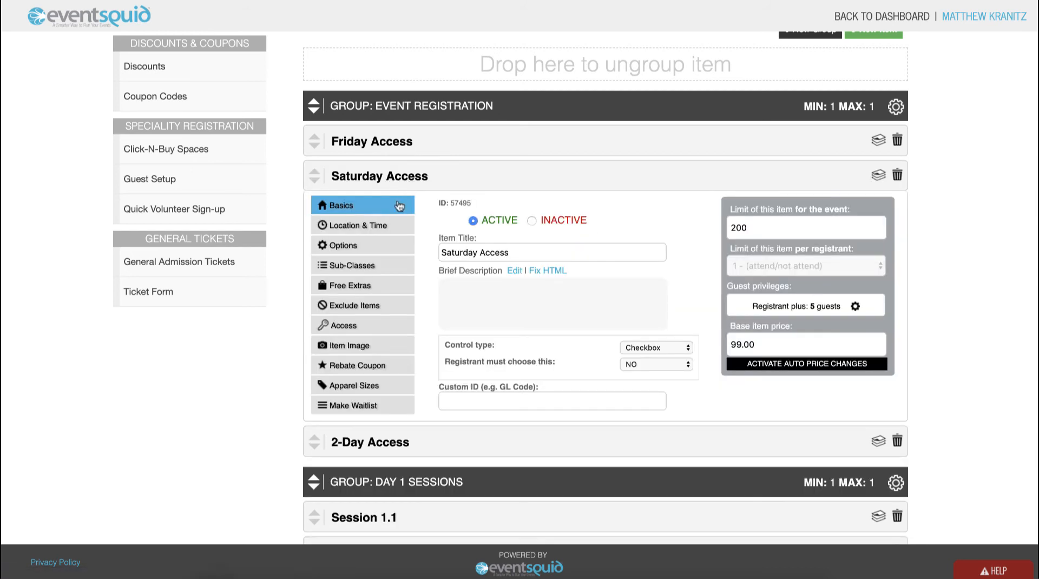
left_click(367, 306)
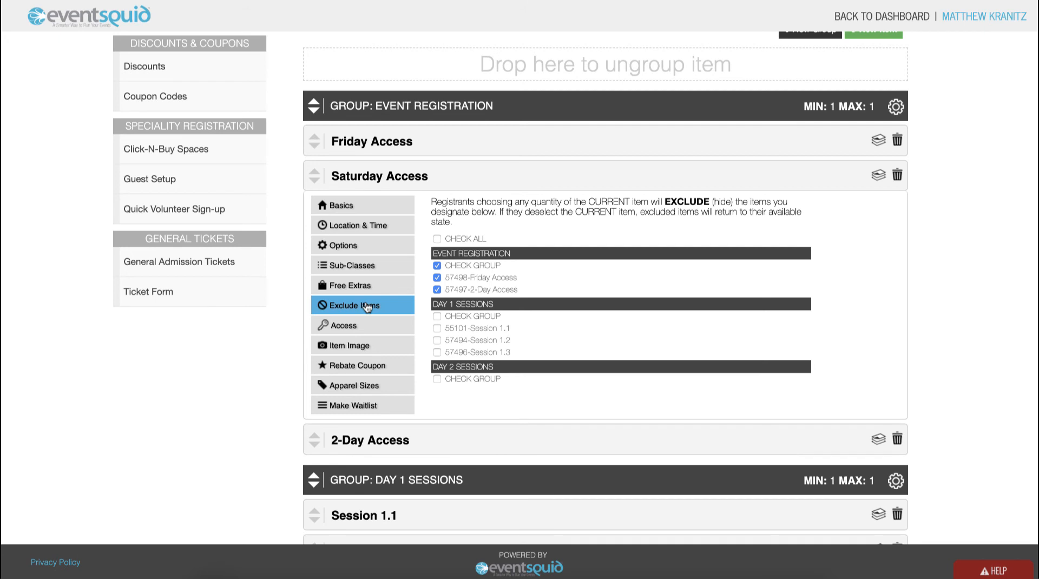
left_click(437, 317)
left_click(413, 177)
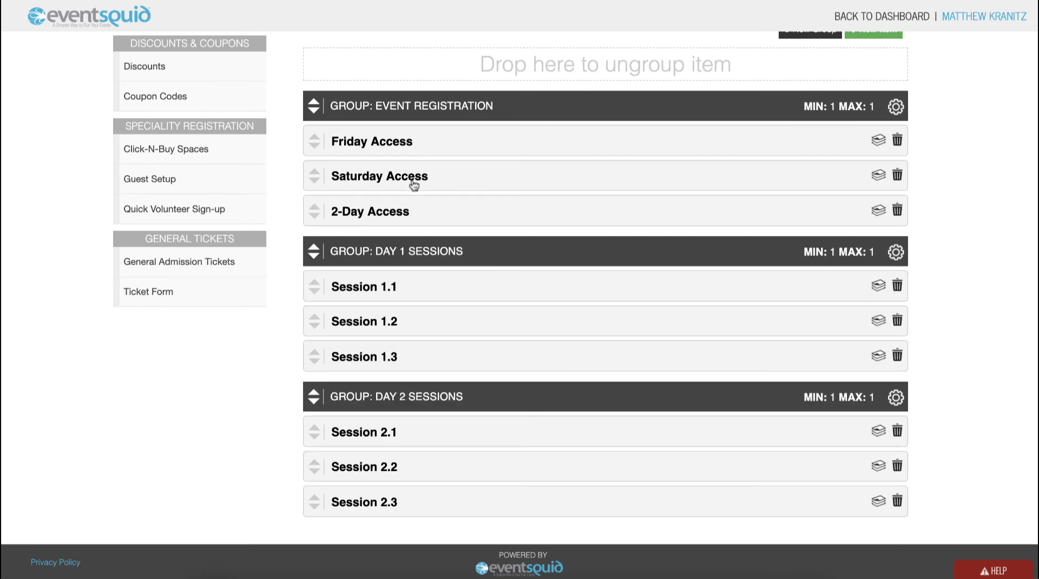